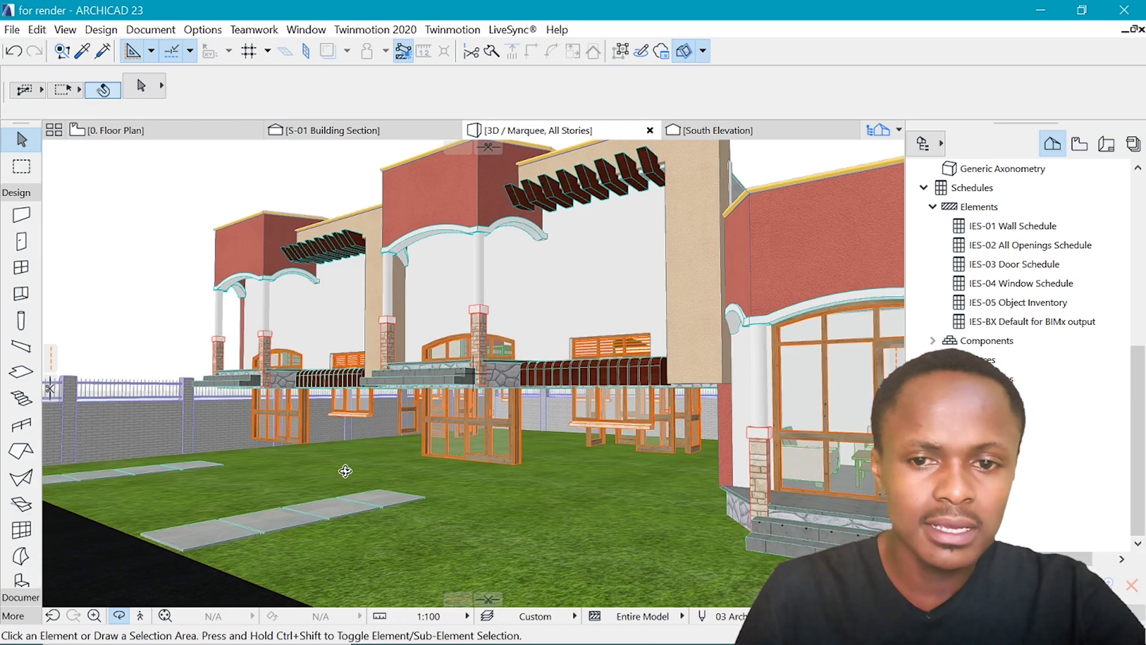
# - Orbit the 3D view to see the house's full front and its side
pyautogui.moveTo(345, 471); pyautogui.dragTo(451, 468)
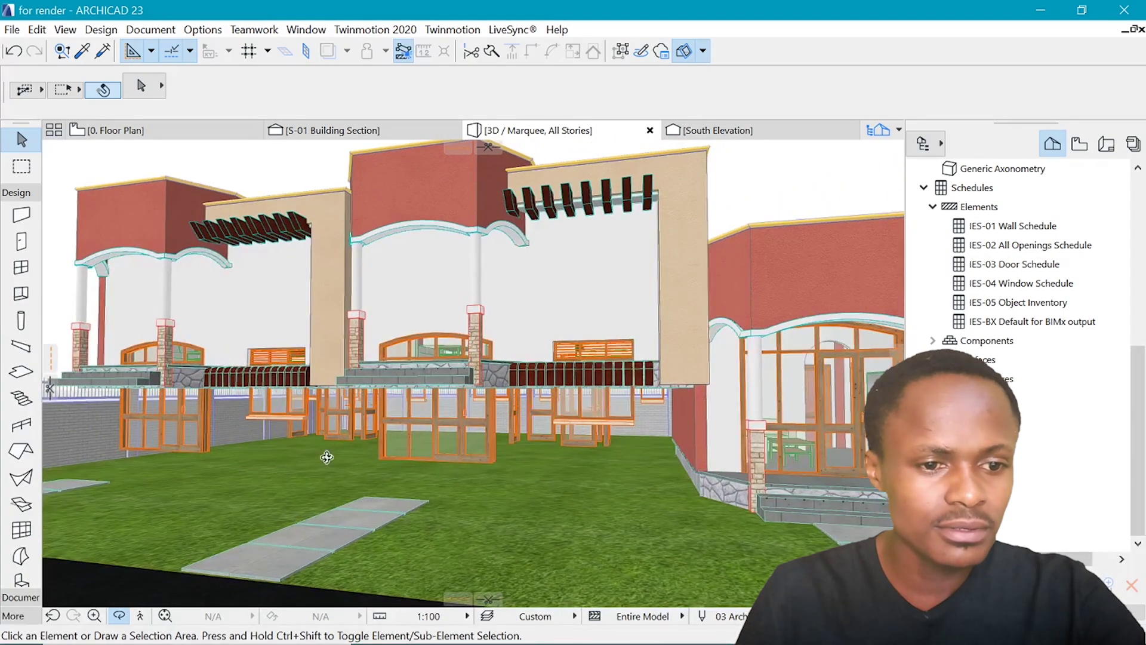
pyautogui.moveTo(286, 464); pyautogui.dragTo(439, 447)
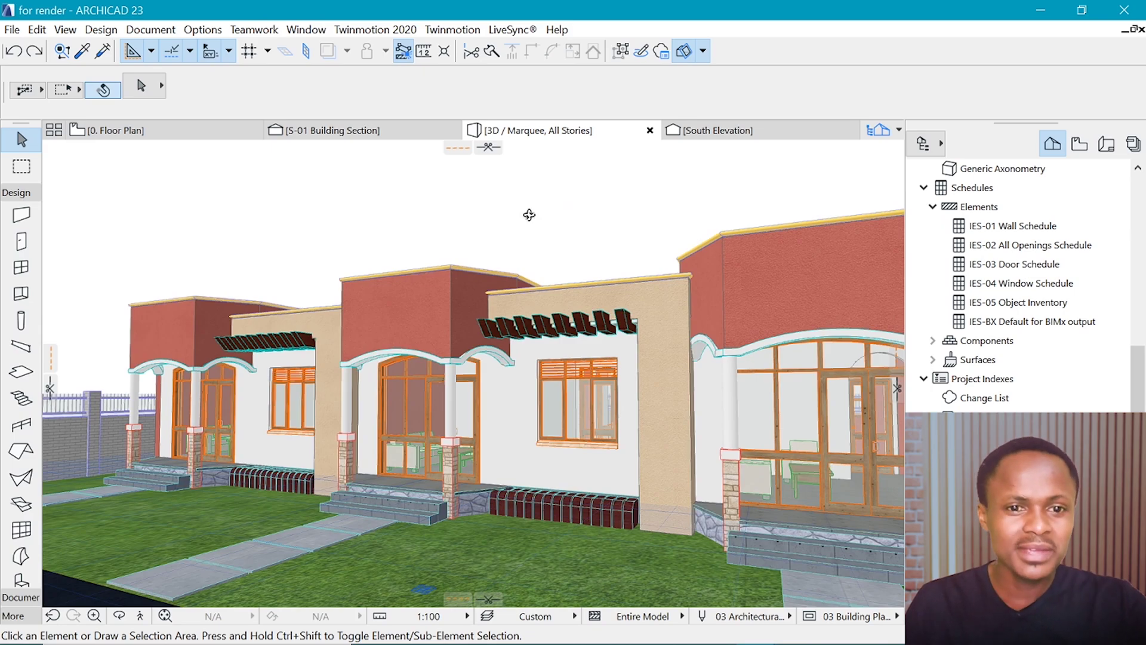
pyautogui.press('o')
pyautogui.moveTo(317, 267); pyautogui.dragTo(653, 327)
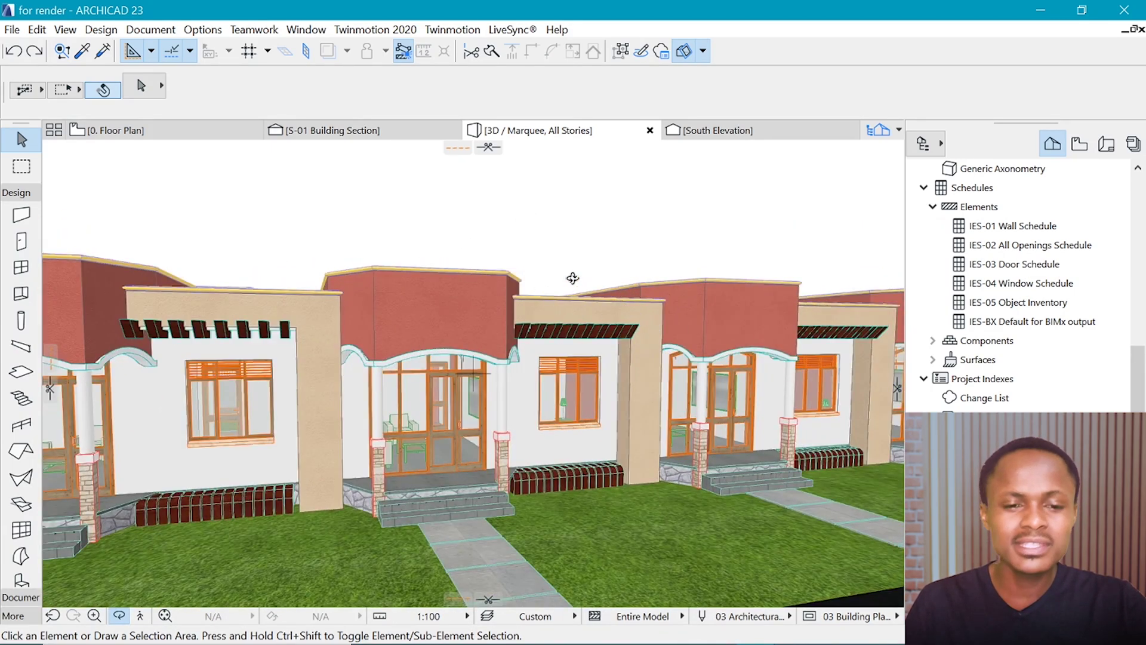
pyautogui.moveTo(573, 278); pyautogui.dragTo(574, 310)
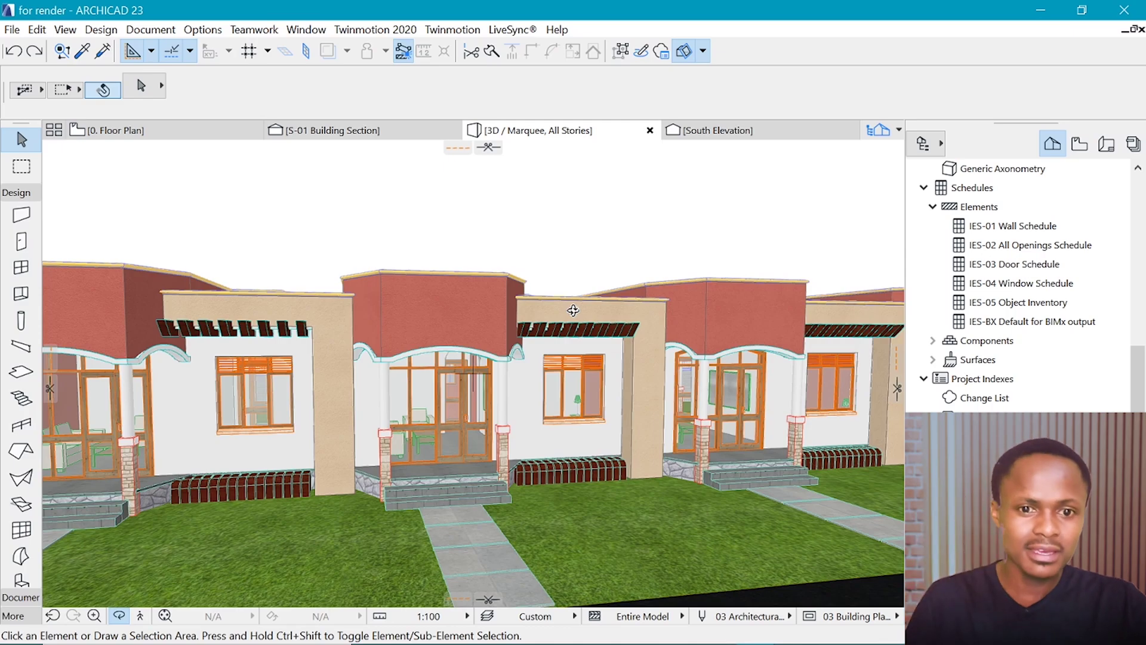
pyautogui.moveTo(591, 309); pyautogui.dragTo(664, 321)
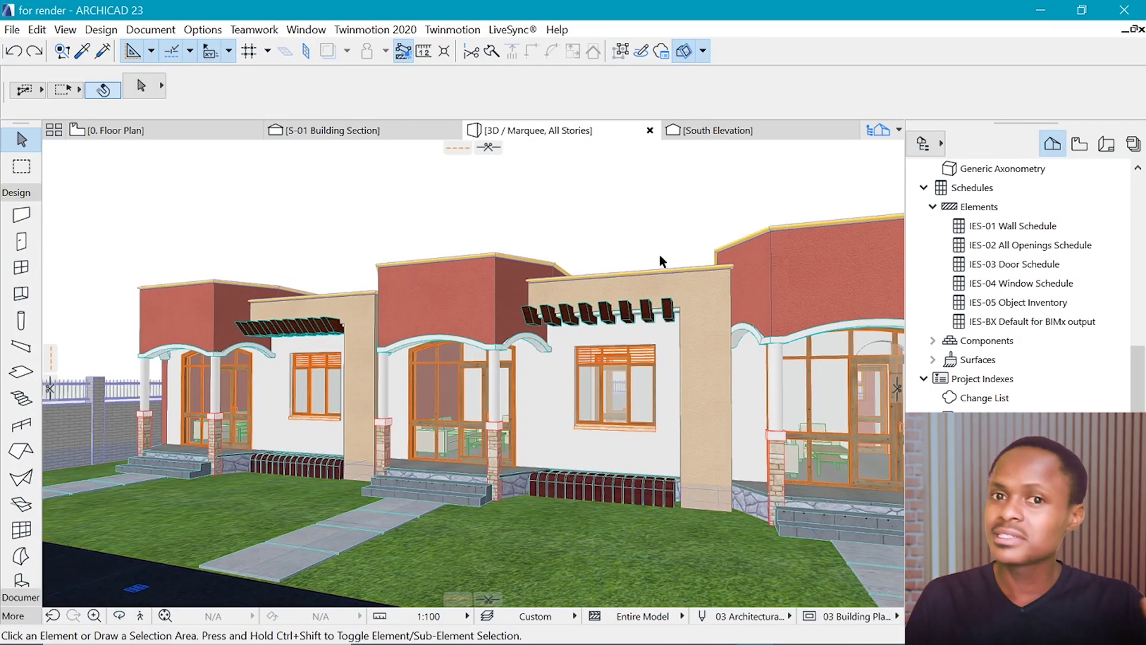
pyautogui.click(652, 351)
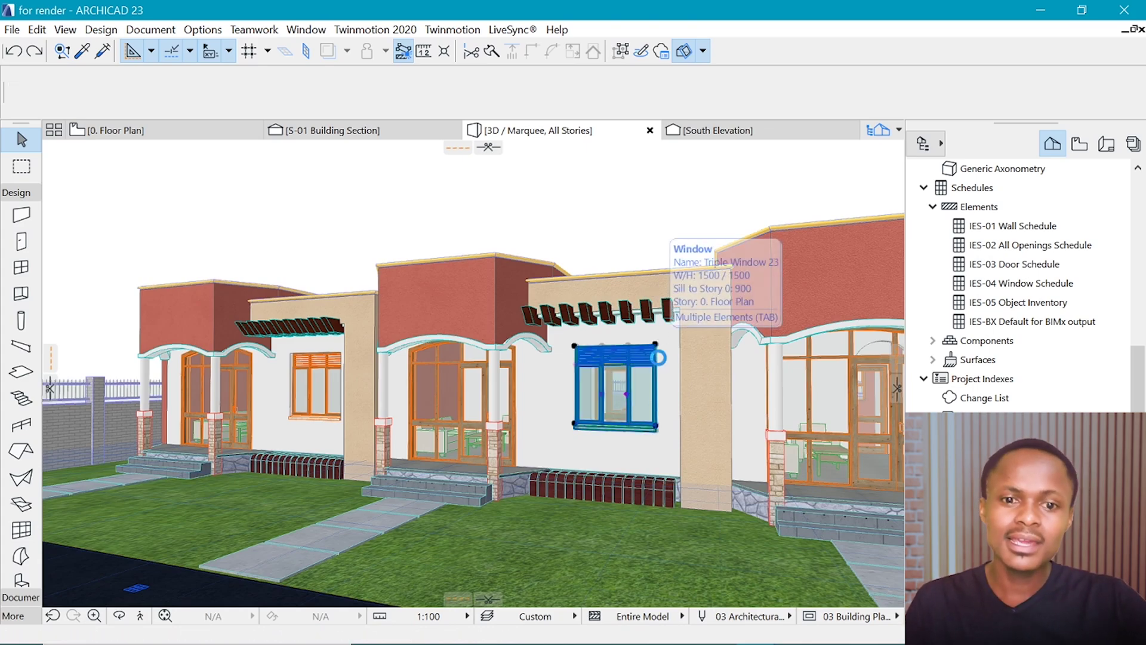
pyautogui.click(660, 358)
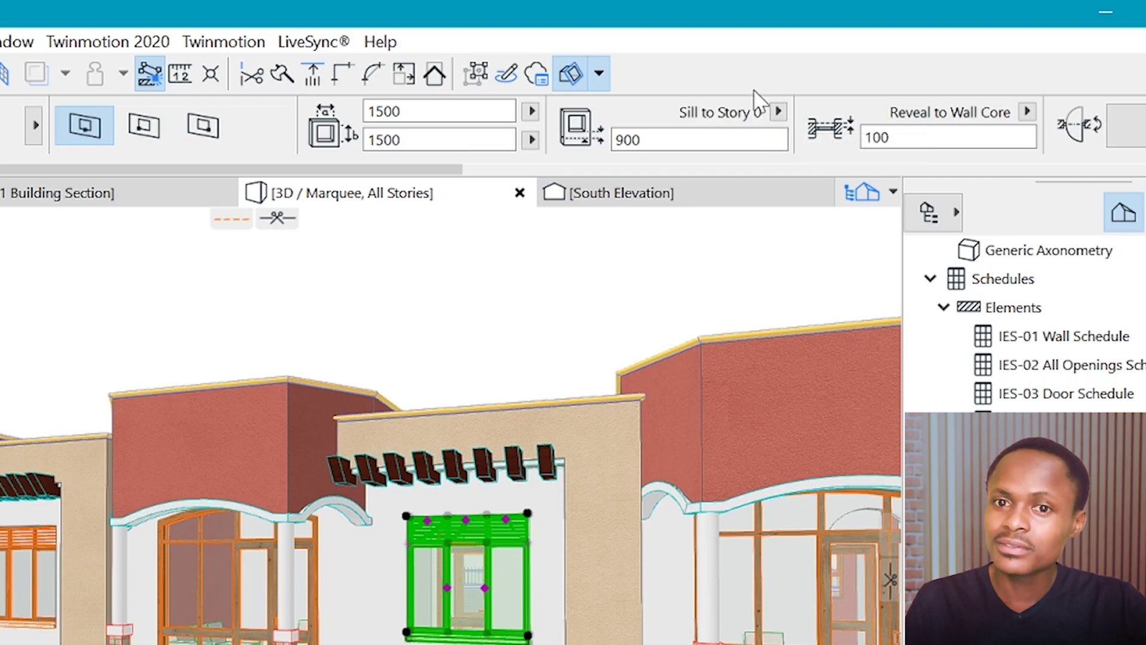
pyautogui.click(777, 112)
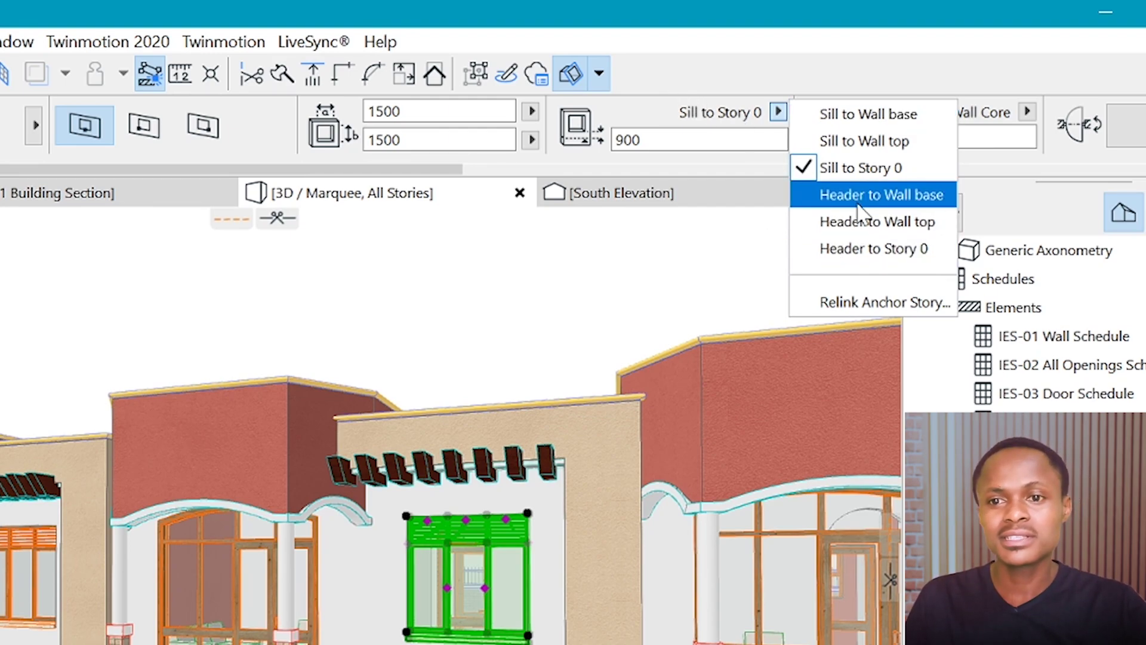
pyautogui.press('Escape')
pyautogui.press('Escape')
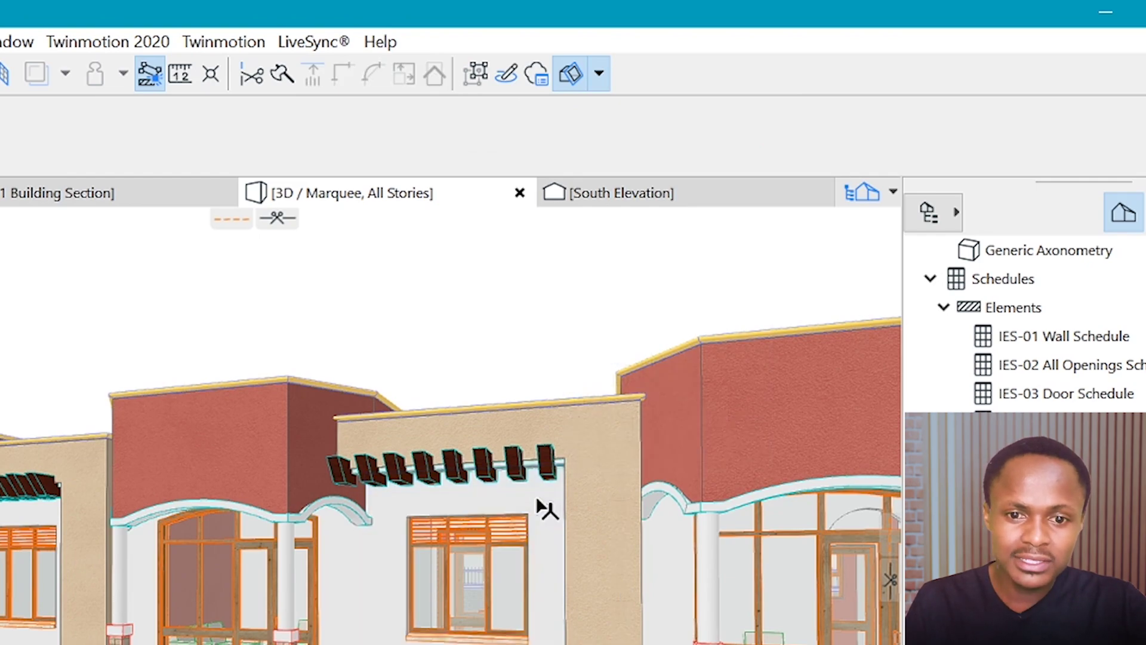
pyautogui.click(543, 508)
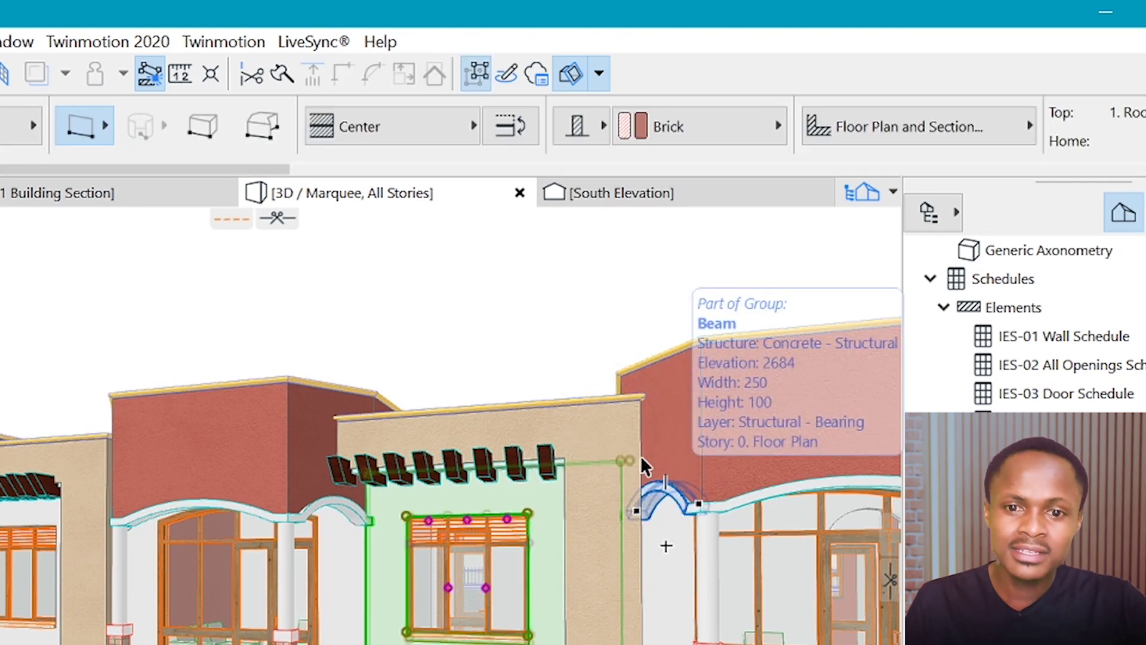
pyautogui.moveTo(623, 464); pyautogui.dragTo(627, 259)
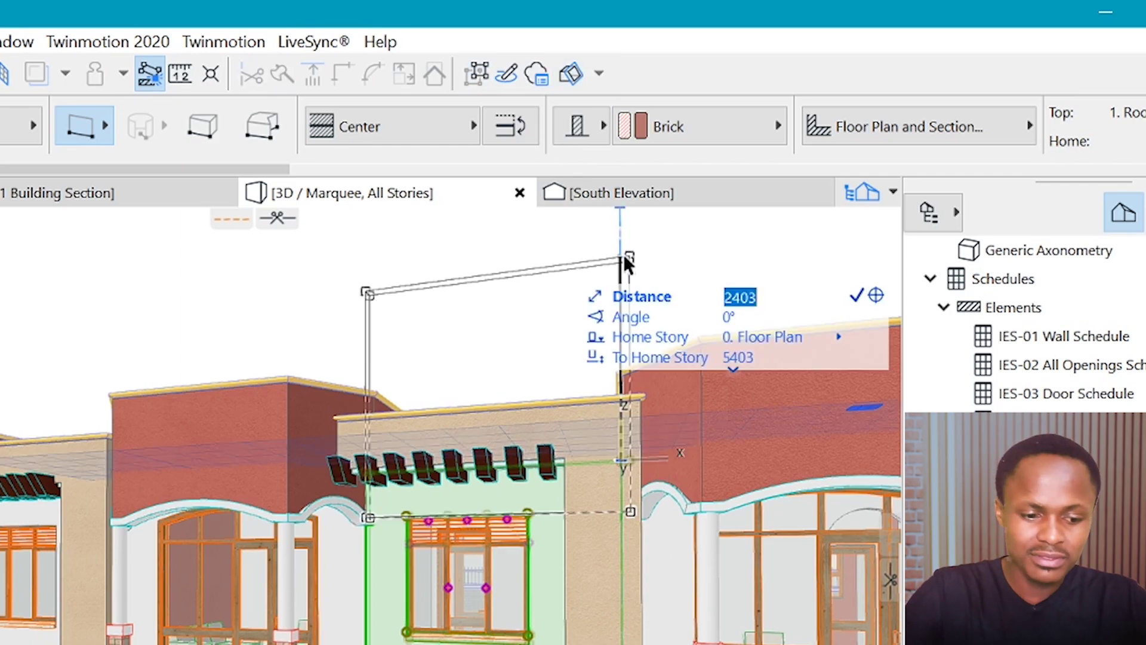
pyautogui.write('3000')
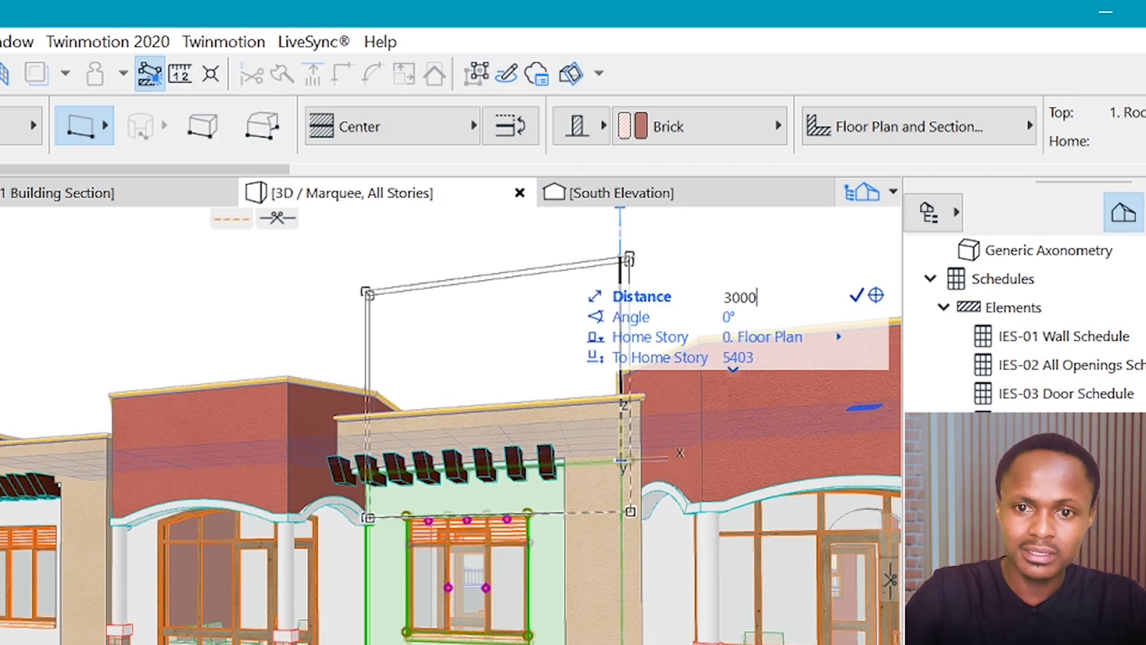
pyautogui.press('Return')
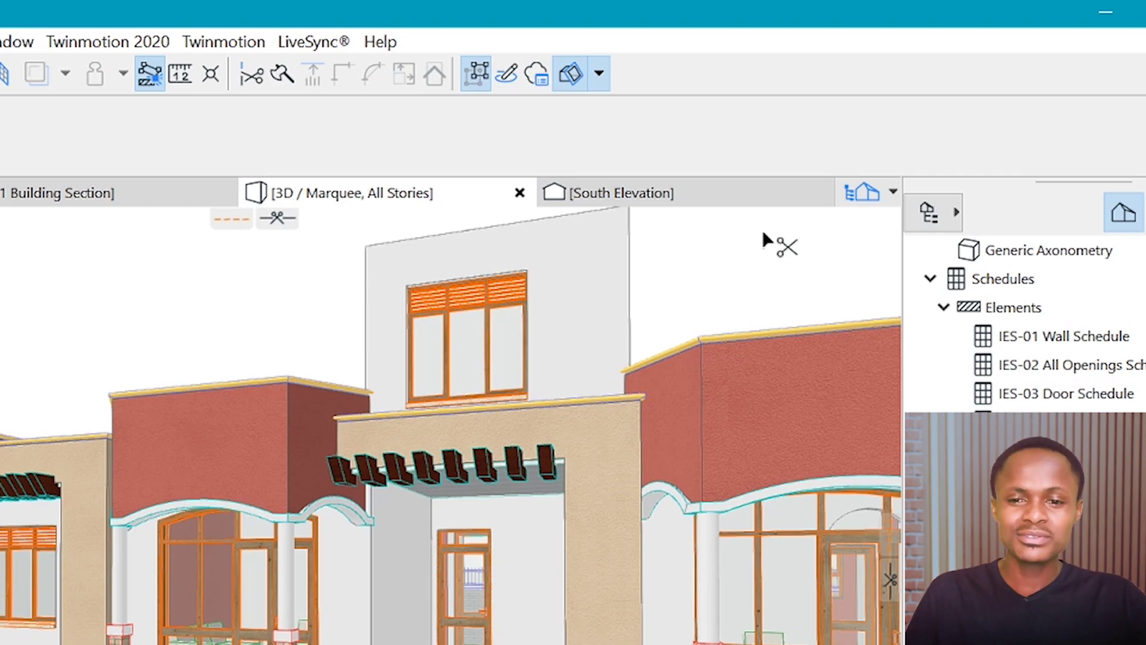
pyautogui.hotkey('ctrl', 'z')
pyautogui.press('Escape')
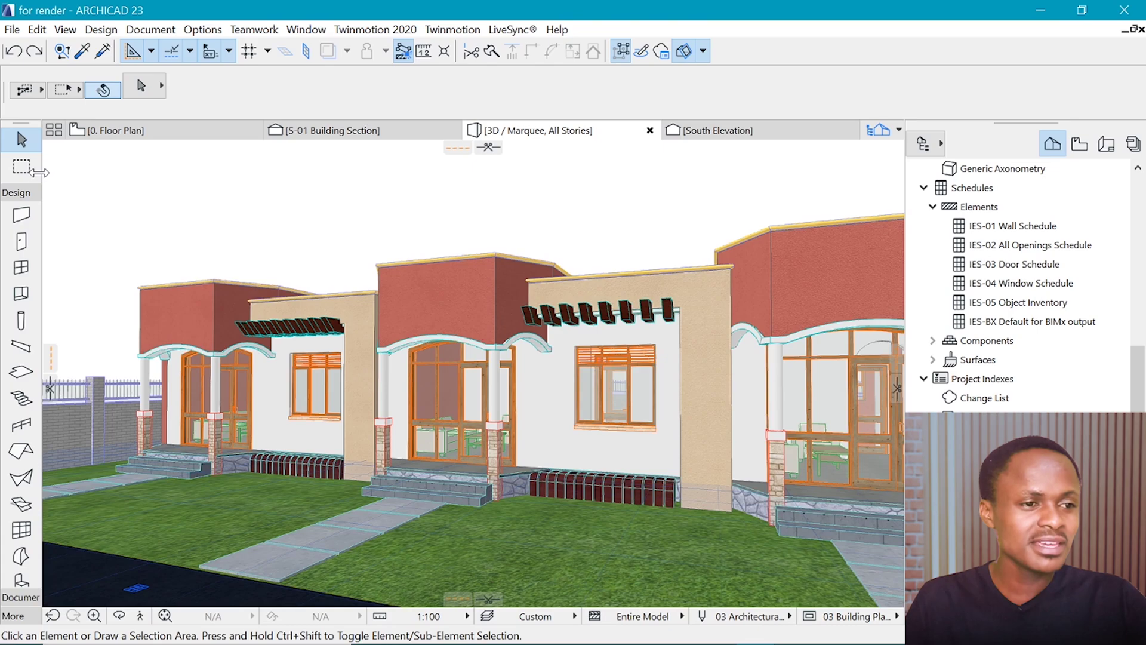
# - Marquee the front houses and select all doors inside the area
pyautogui.click(22, 167)
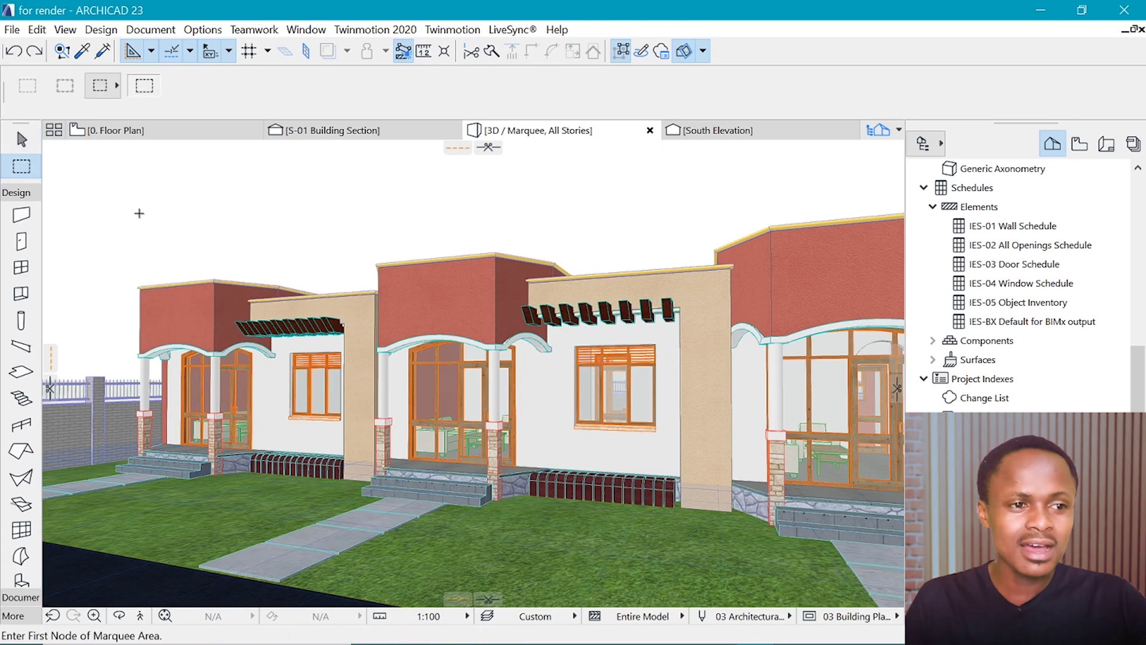
pyautogui.click(78, 180)
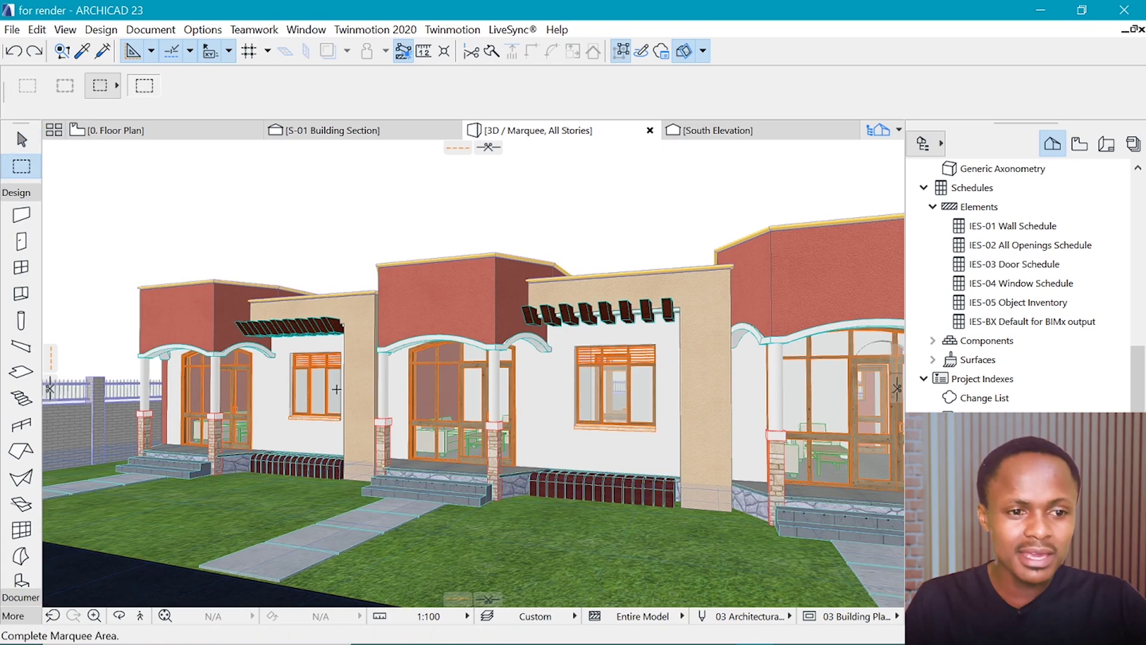
pyautogui.click(720, 566)
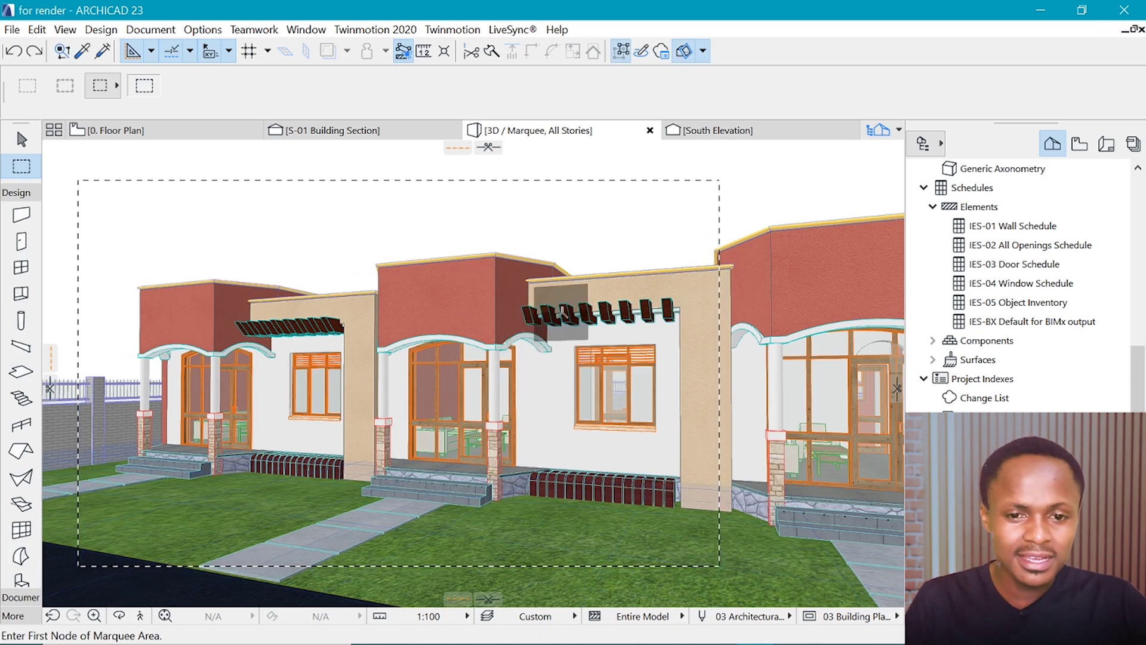
pyautogui.doubleClick(21, 241)
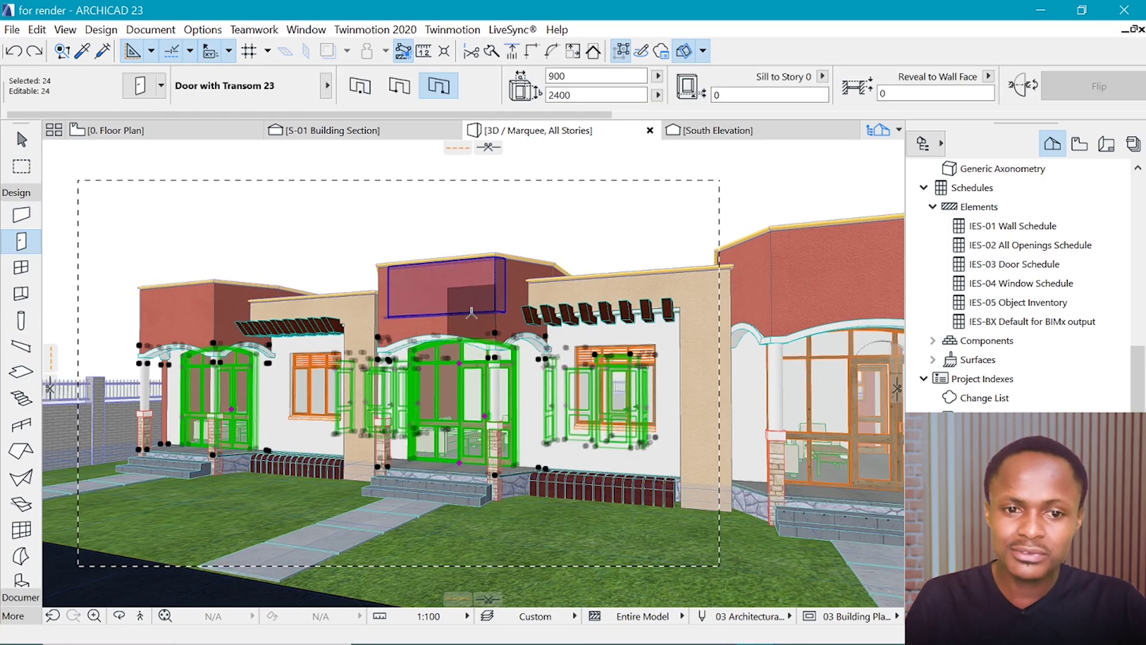
# - Anchor the selected door headers to the wall top with a 600 offset
pyautogui.click(824, 77)
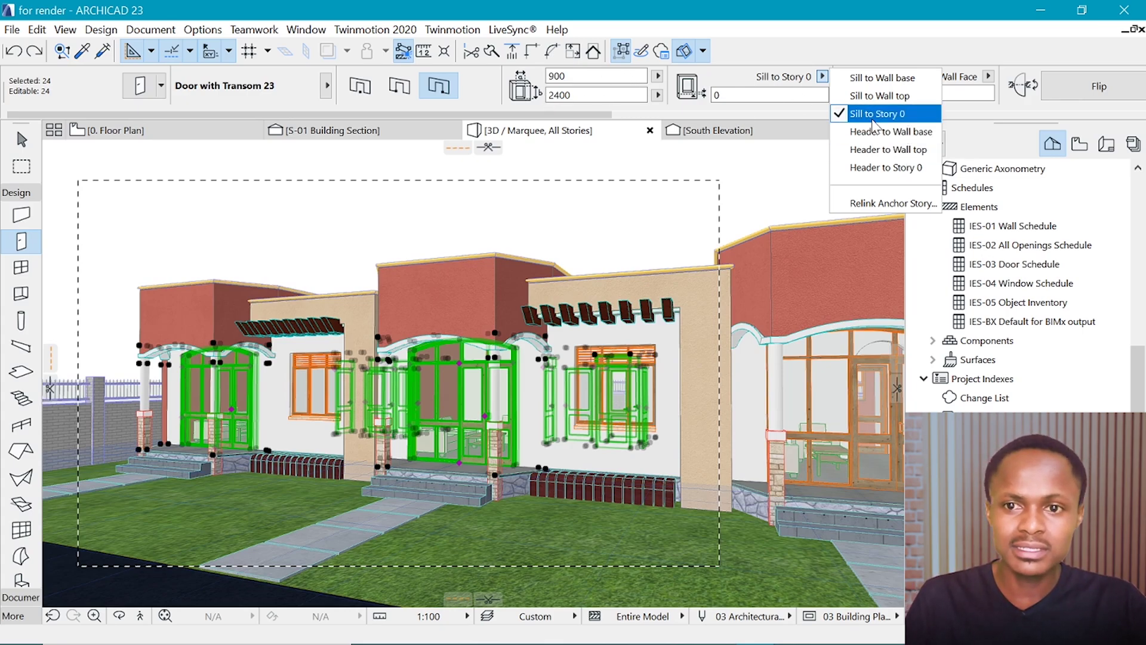
pyautogui.click(907, 154)
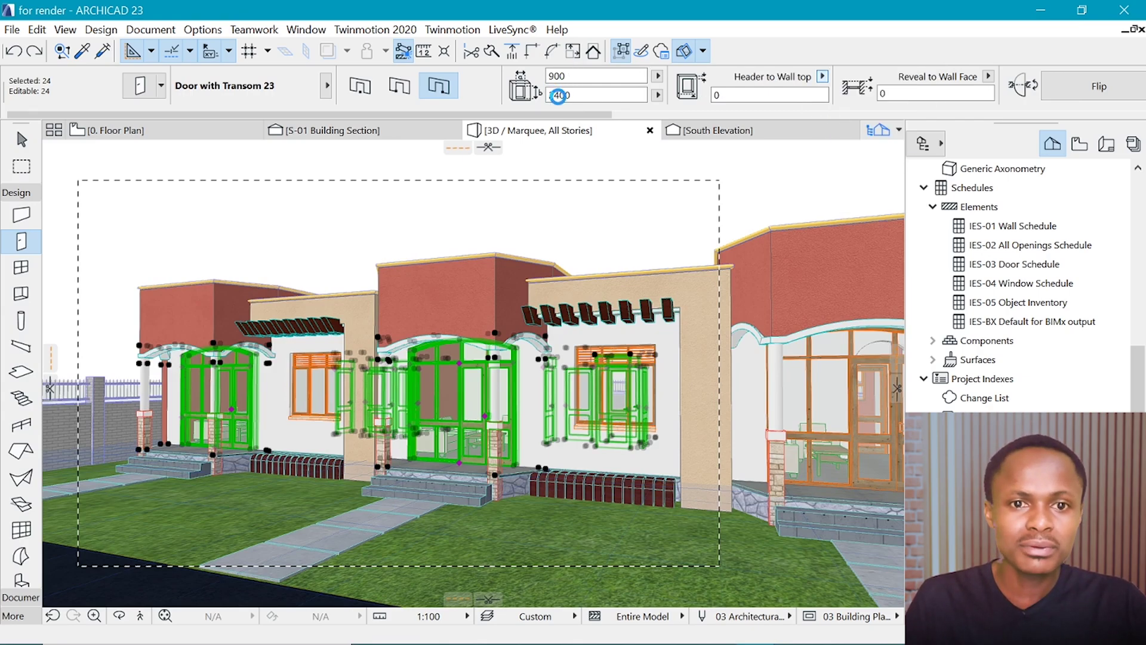
pyautogui.click(726, 96)
pyautogui.write('600')
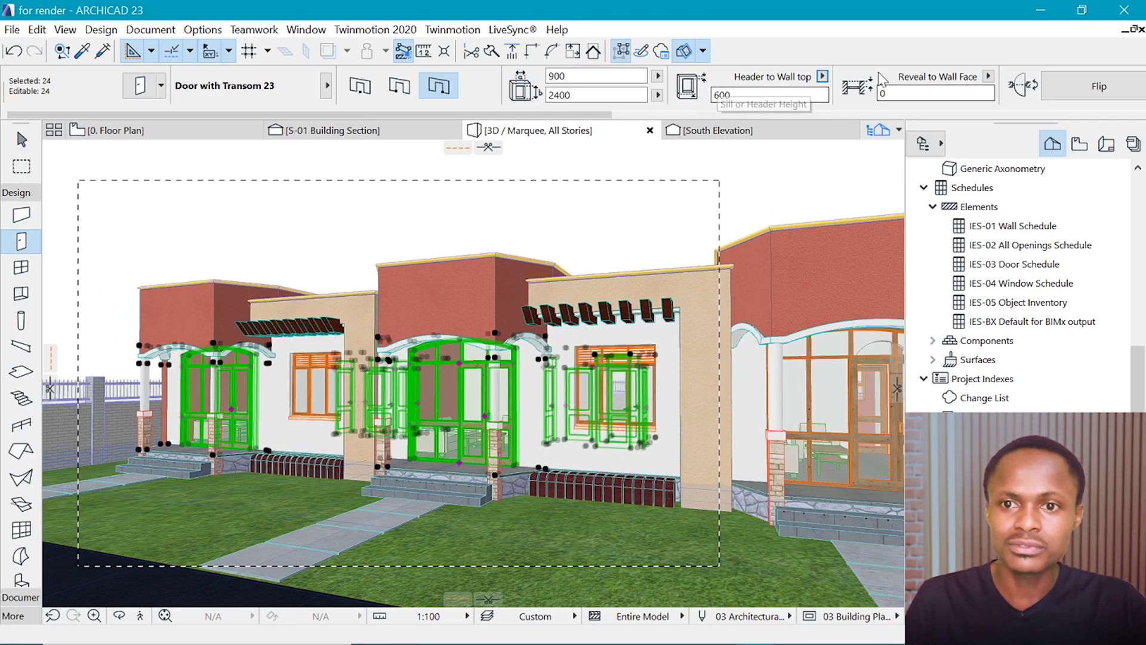
# - Re-anchor the door headers to the wall base at 3000, then deselect
pyautogui.click(823, 76)
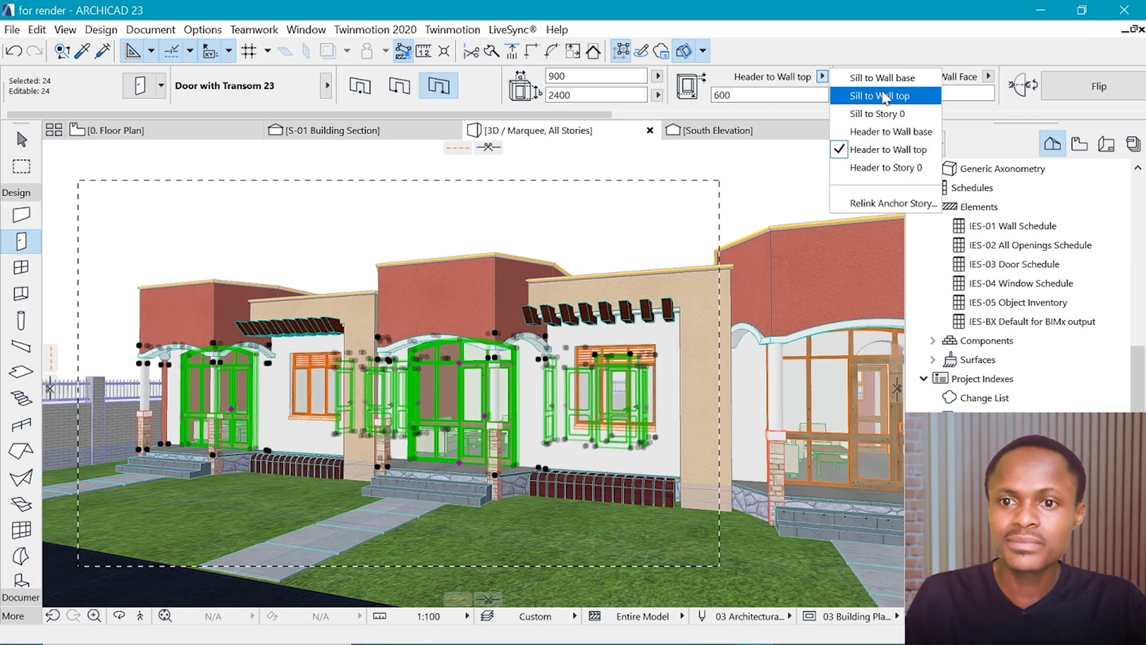
pyautogui.click(896, 132)
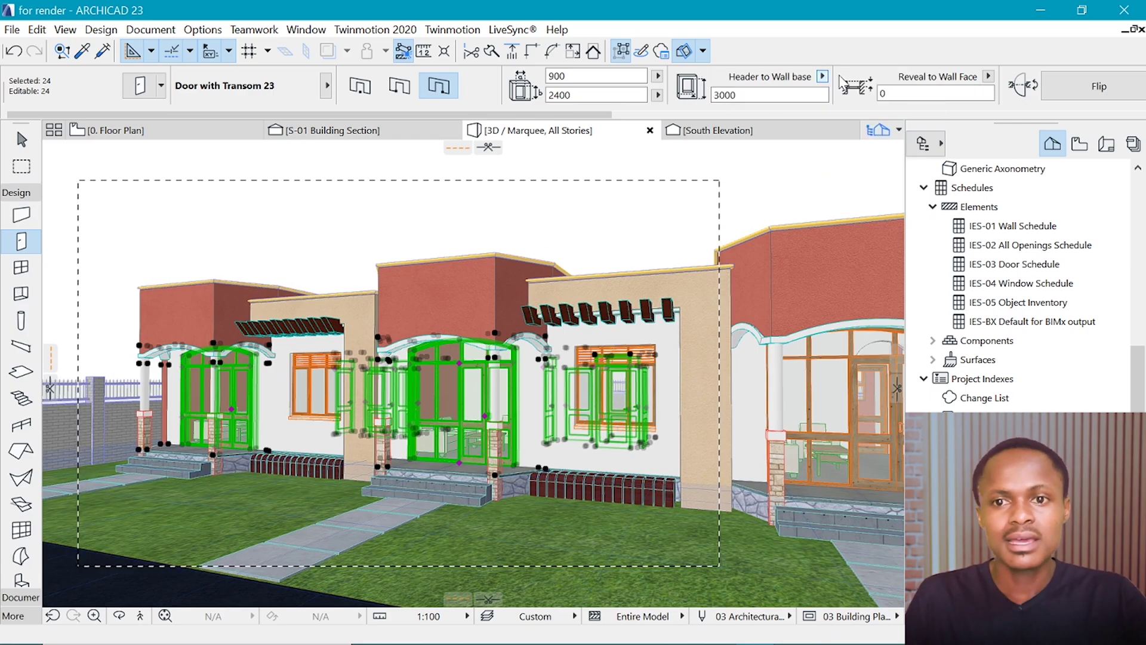
pyautogui.click(728, 96)
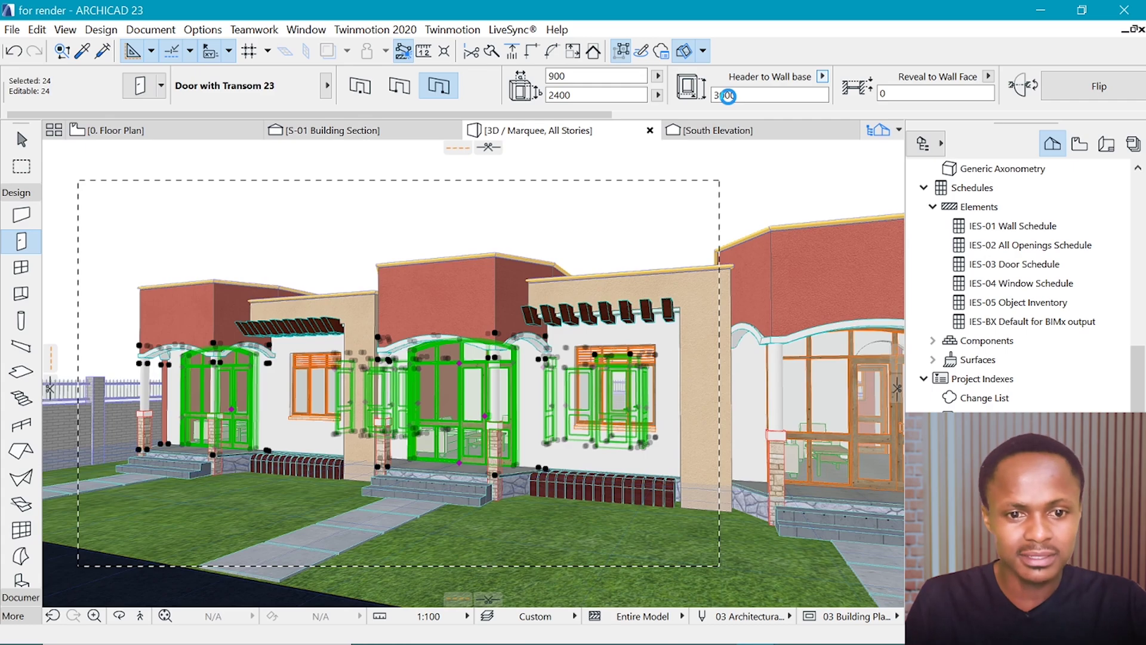
pyautogui.press('Escape')
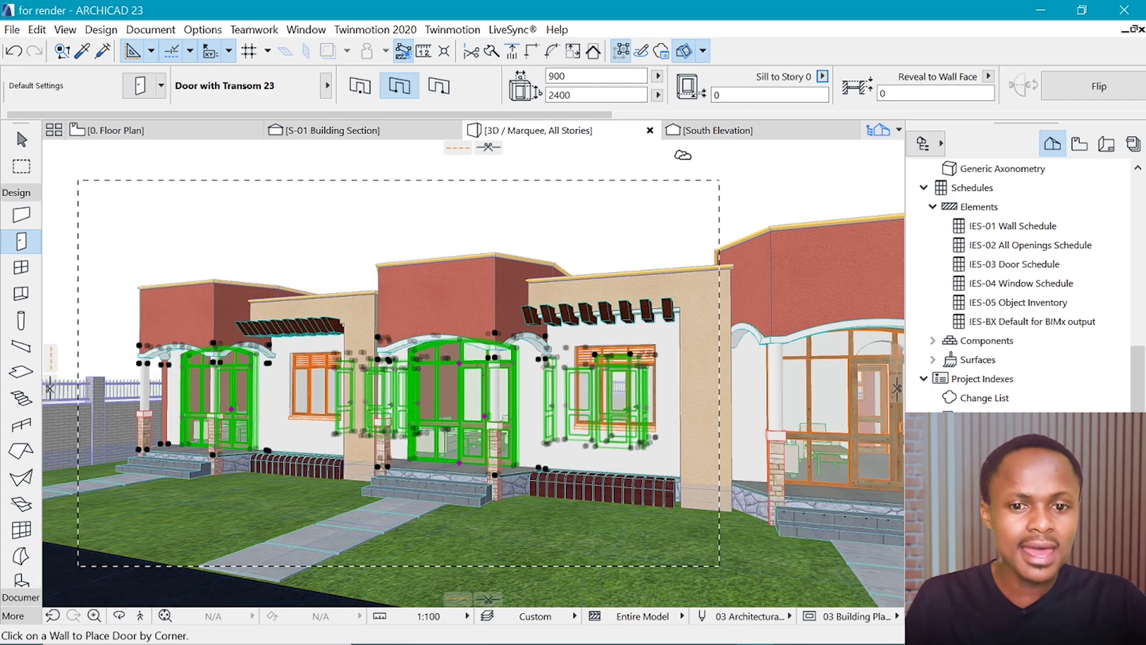
# - Anchor all 8 windows' headers to the wall base at 2400, then deselect and clear the marquee
pyautogui.click(21, 268)
pyautogui.hotkey('ctrl', 'a')
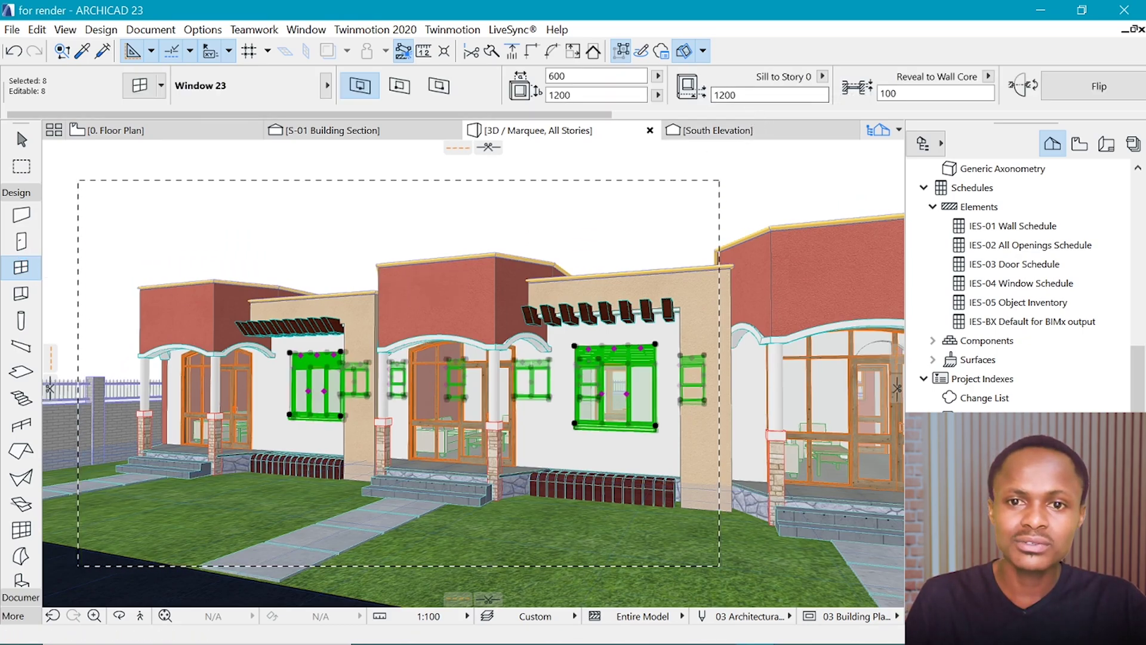
pyautogui.click(822, 76)
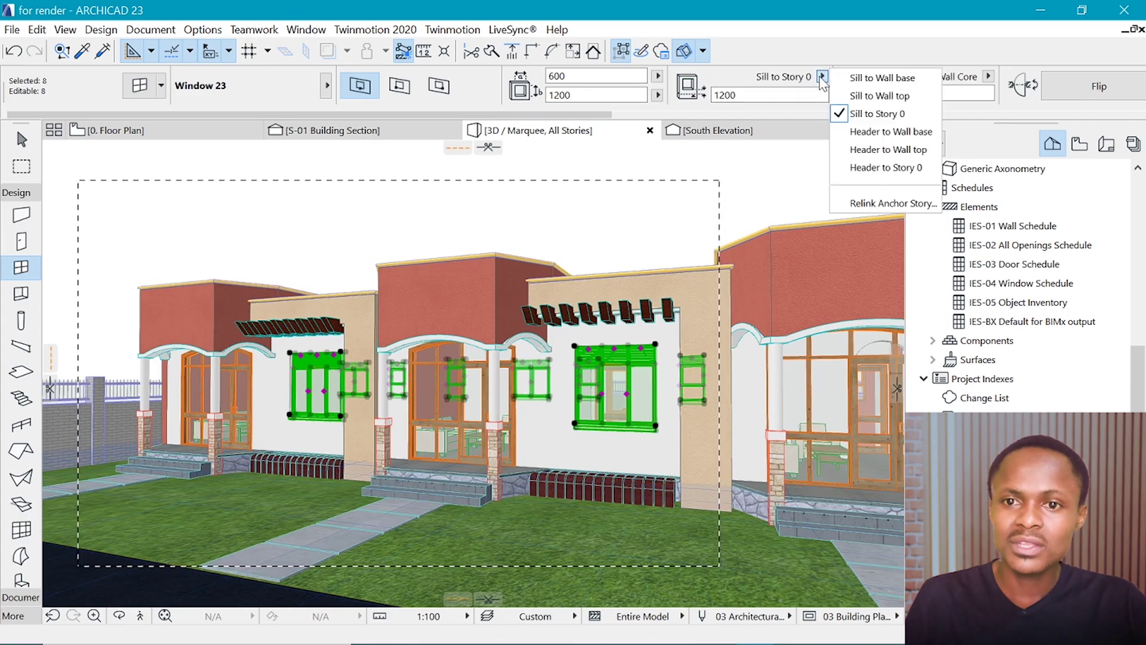
pyautogui.click(883, 132)
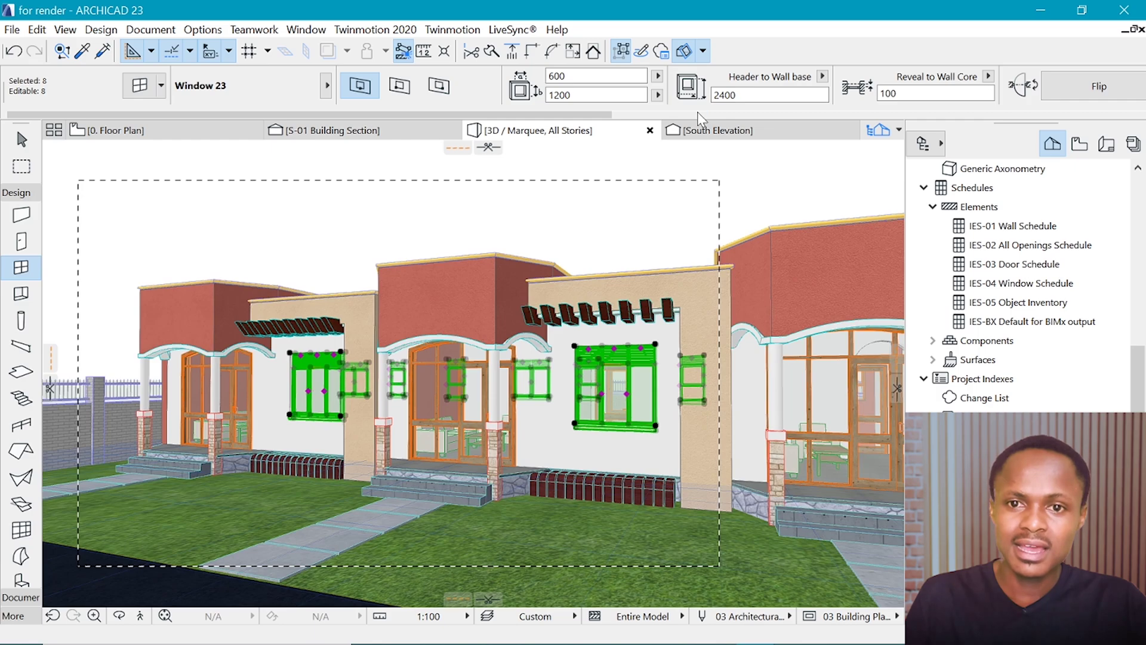
pyautogui.press('Escape')
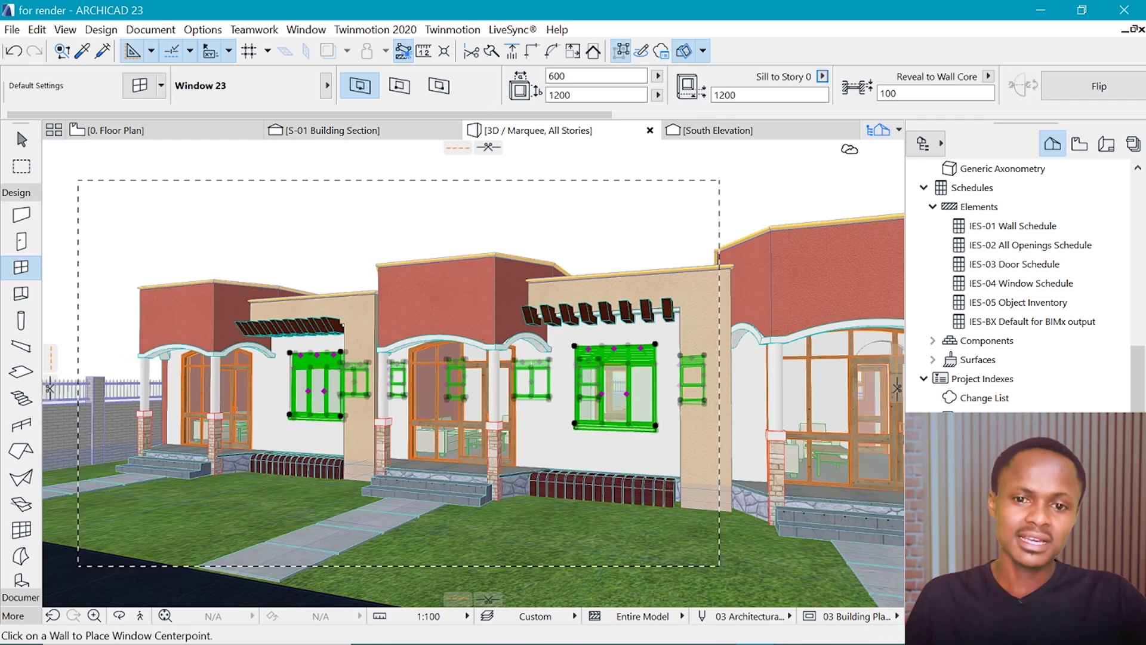
pyautogui.press('Escape')
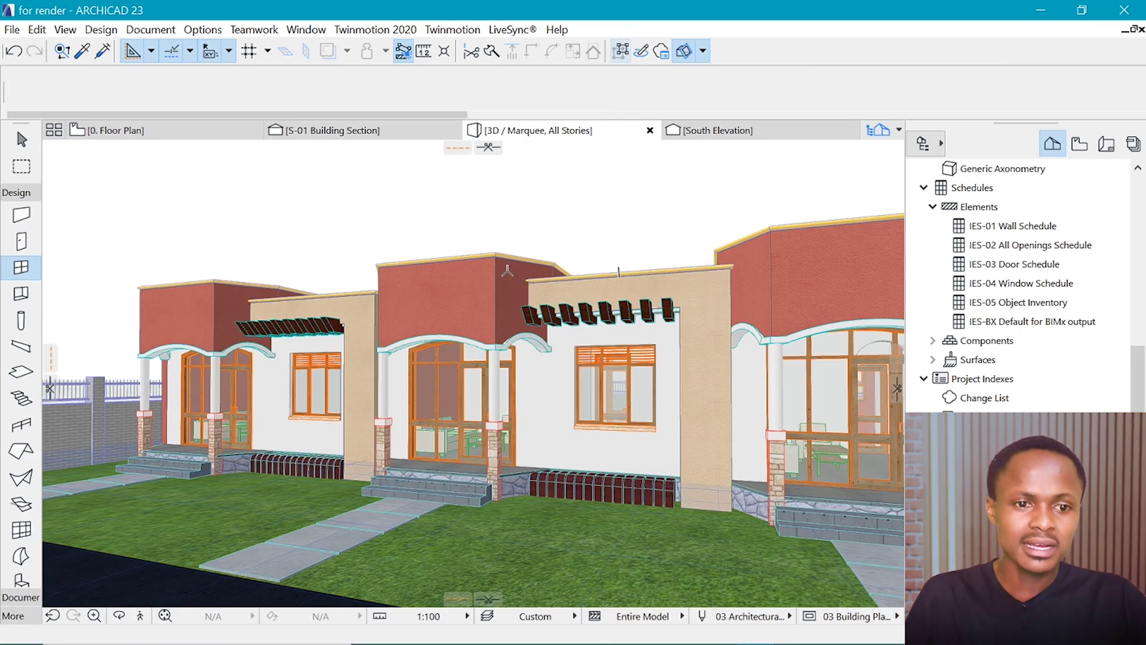
# - Move the left building up 2000 from its roof corner with Ctrl+D
pyautogui.click(337, 304)
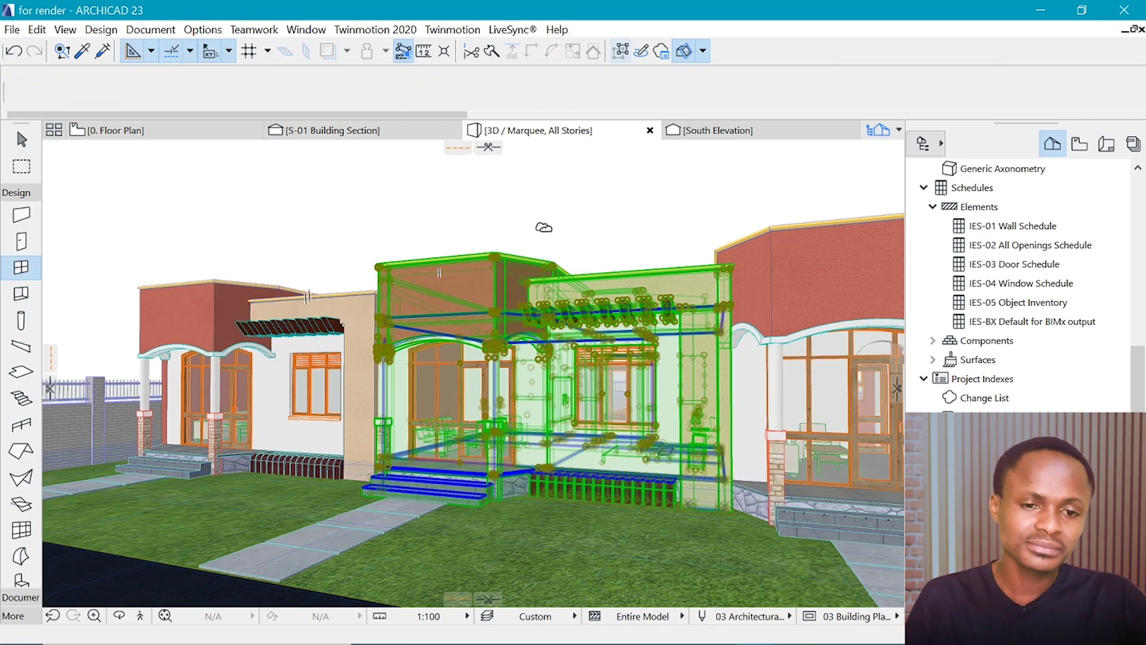
pyautogui.hotkey('ctrl', 'd')
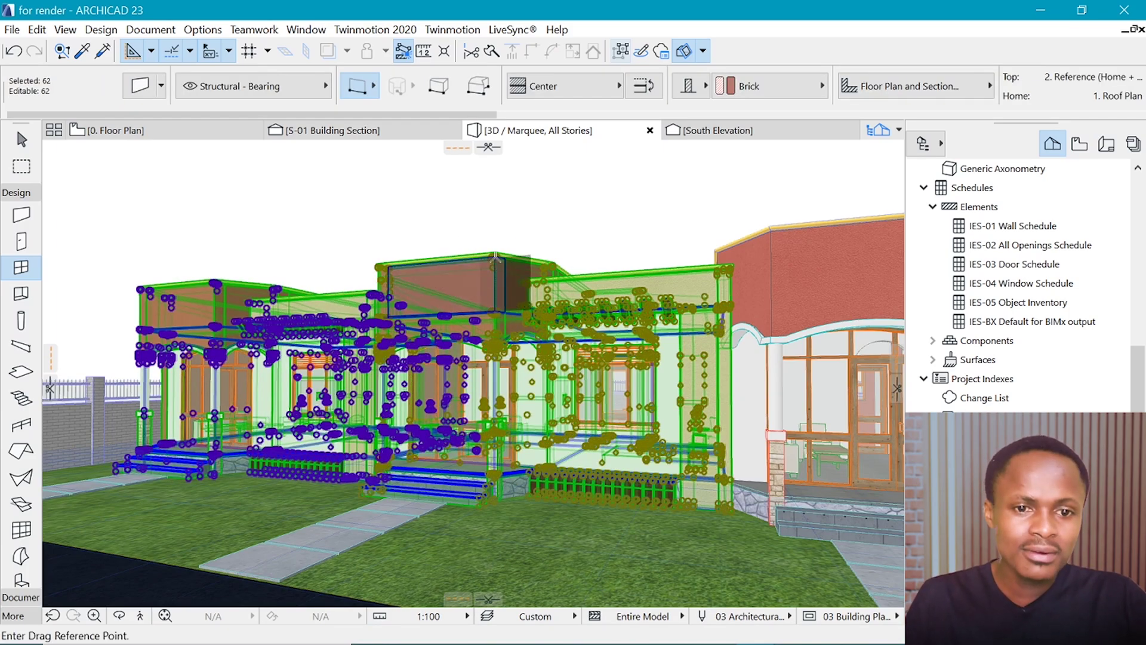
pyautogui.click(492, 256)
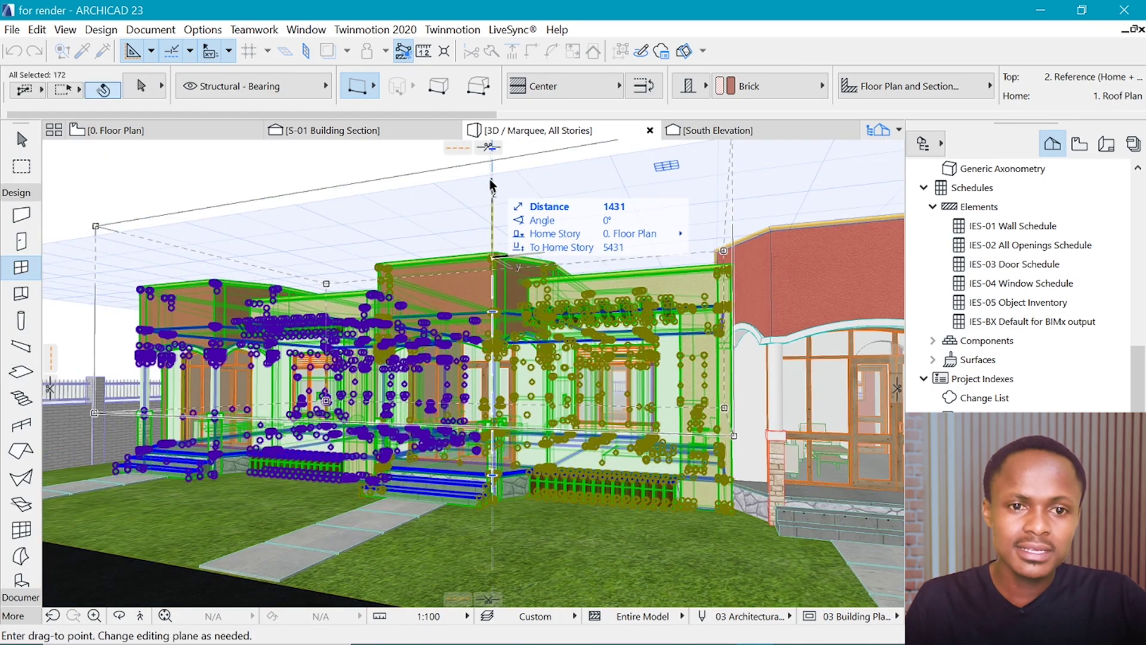
pyautogui.press('Tab')
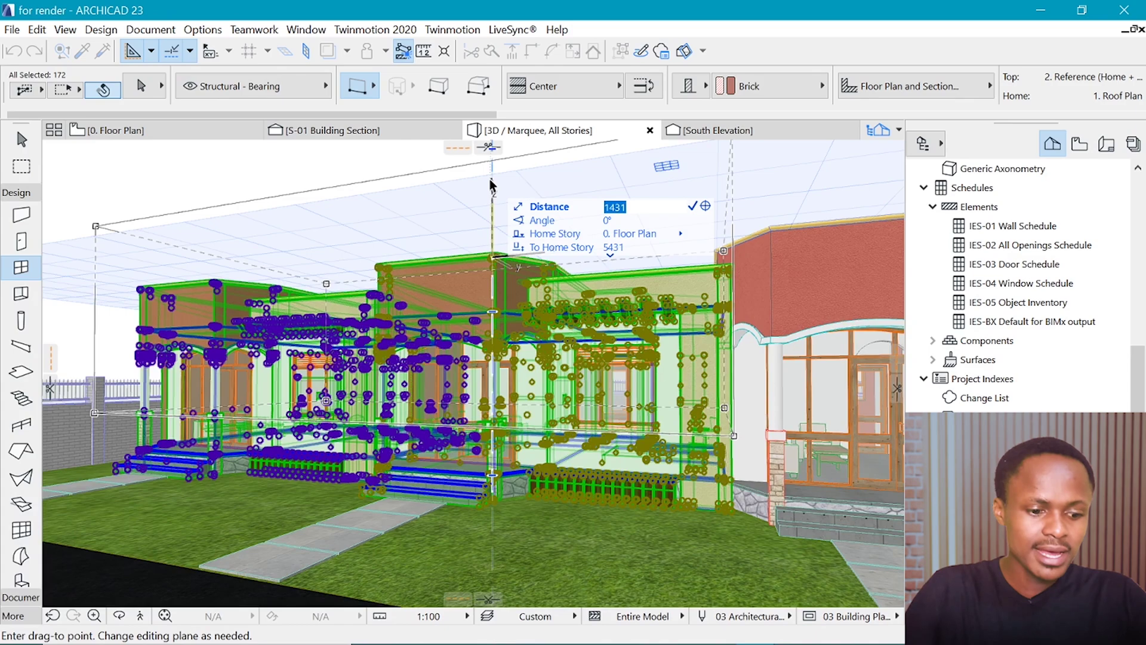
pyautogui.write('2000')
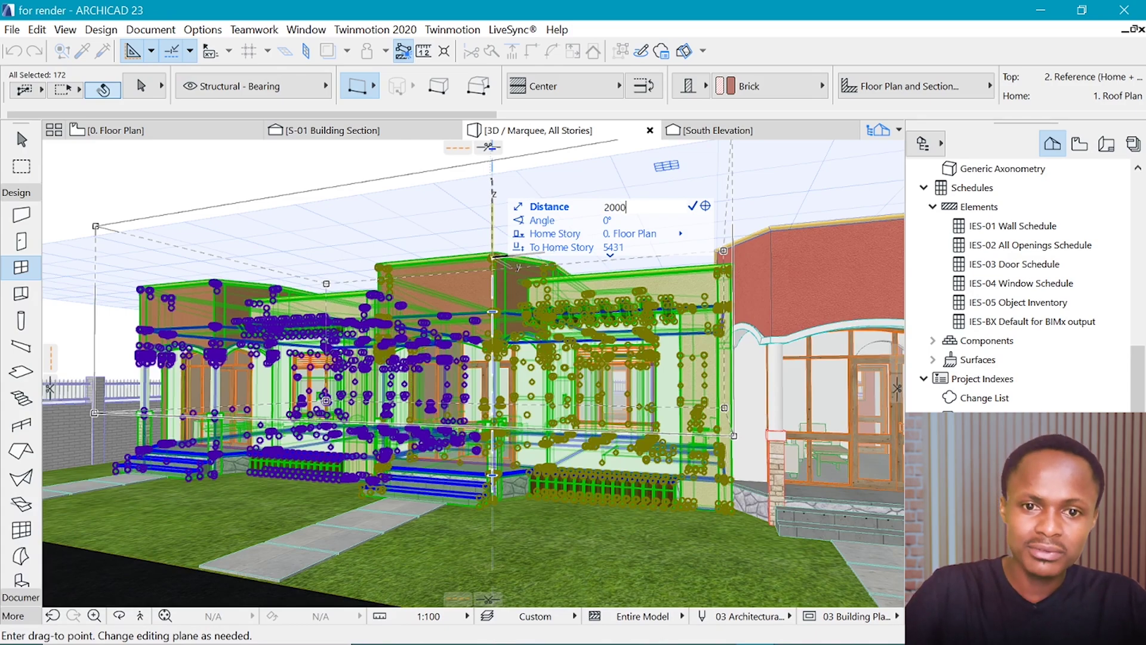
pyautogui.press('Return')
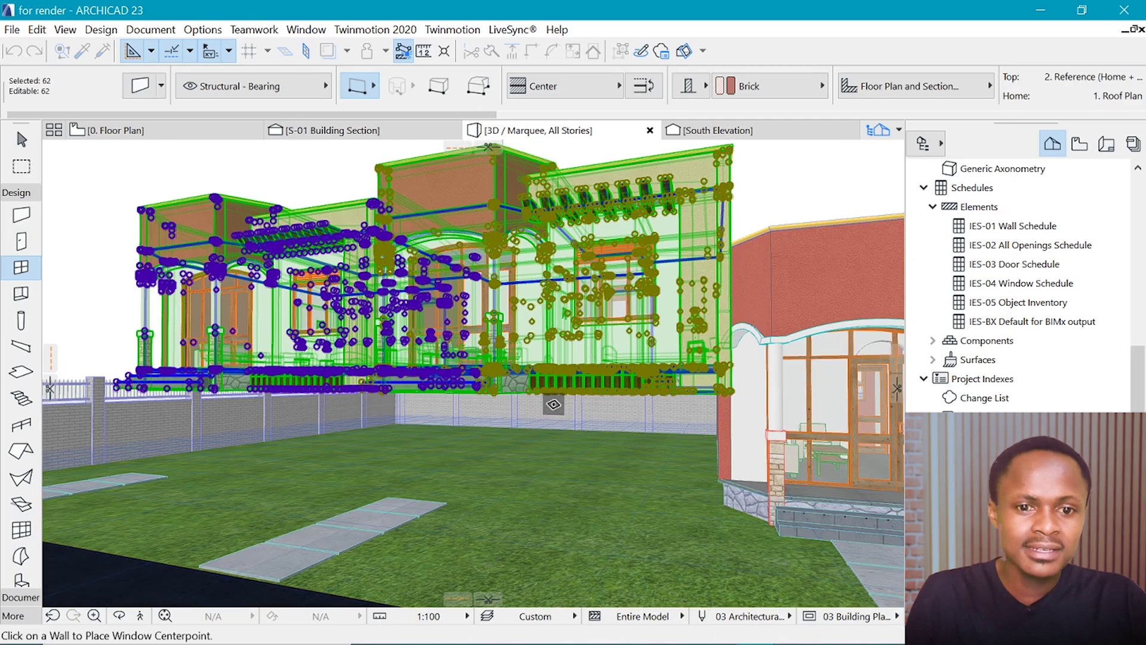
pyautogui.press('Escape')
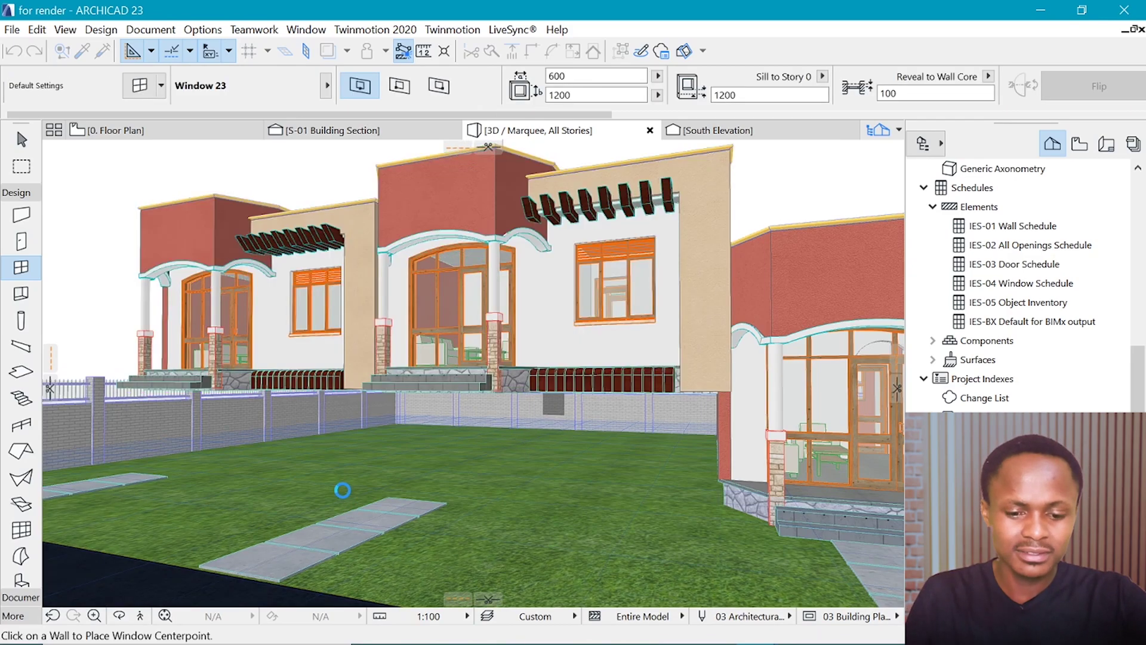
# - Orbit and zoom the 3D view to check the openings rose with the walls
pyautogui.keyDown('shift'); pyautogui.moveTo(326, 435); pyautogui.dragTo(355, 465, button='middle'); pyautogui.keyUp('shift')
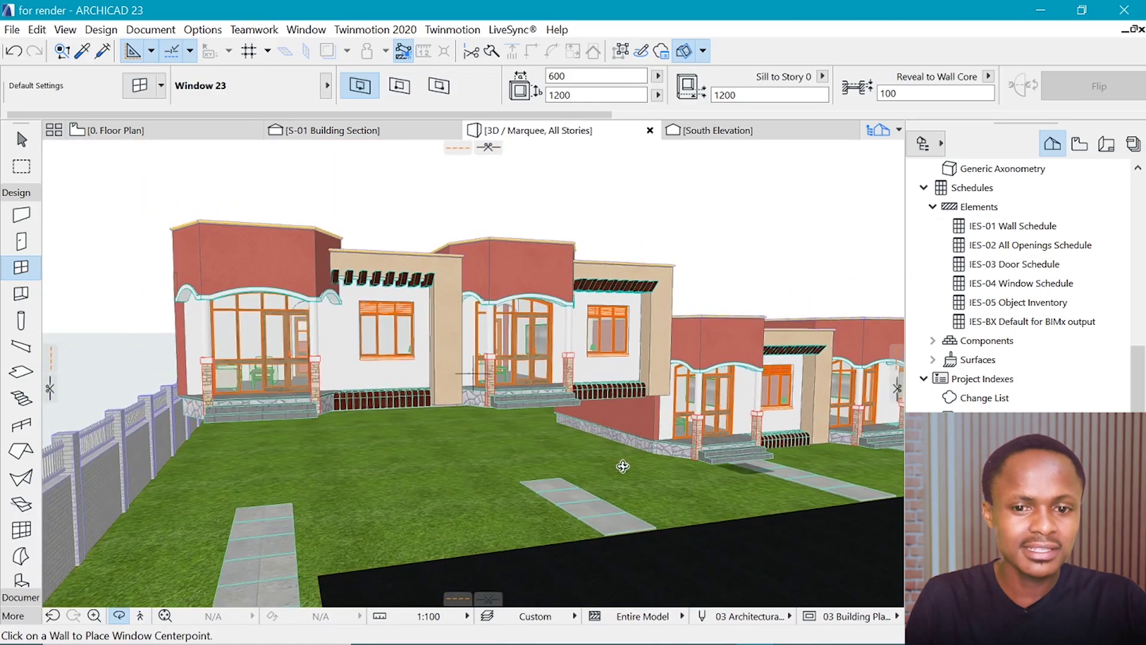
pyautogui.scroll(2, 627, 463)
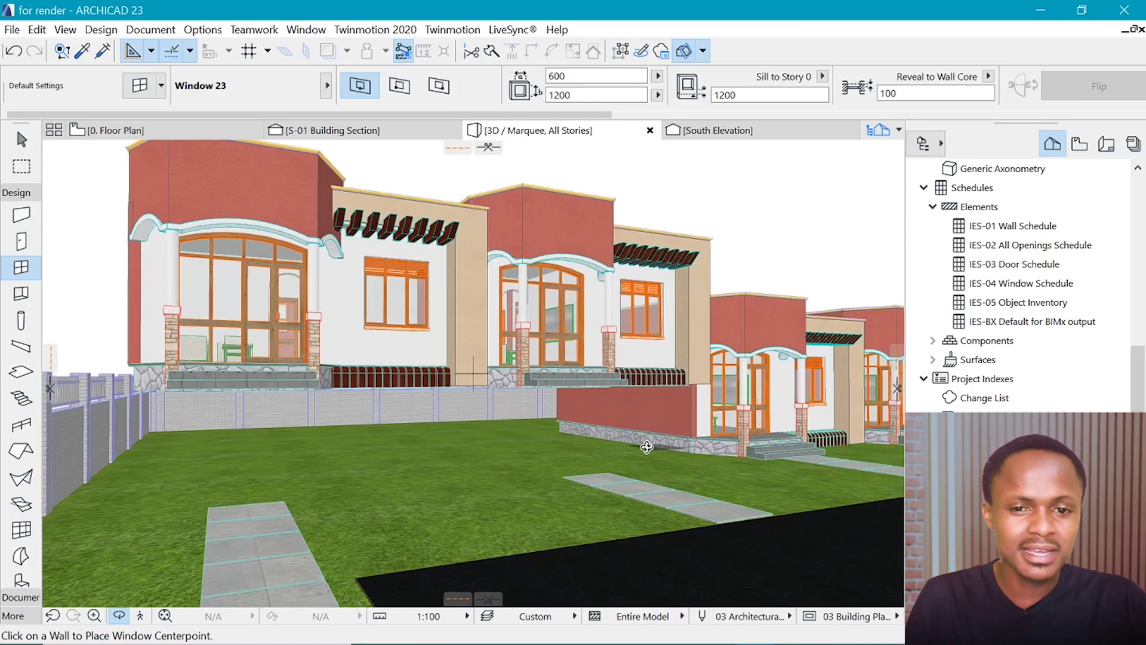
pyautogui.keyDown('shift'); pyautogui.moveTo(647, 447); pyautogui.dragTo(646, 447, button='middle'); pyautogui.keyUp('shift')
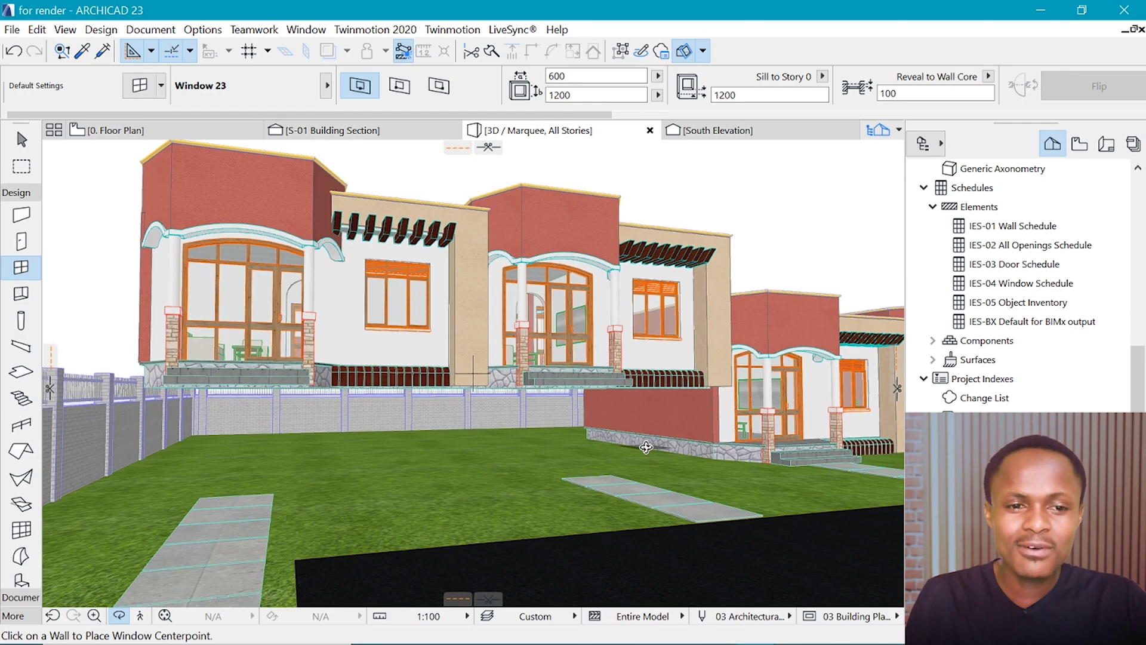